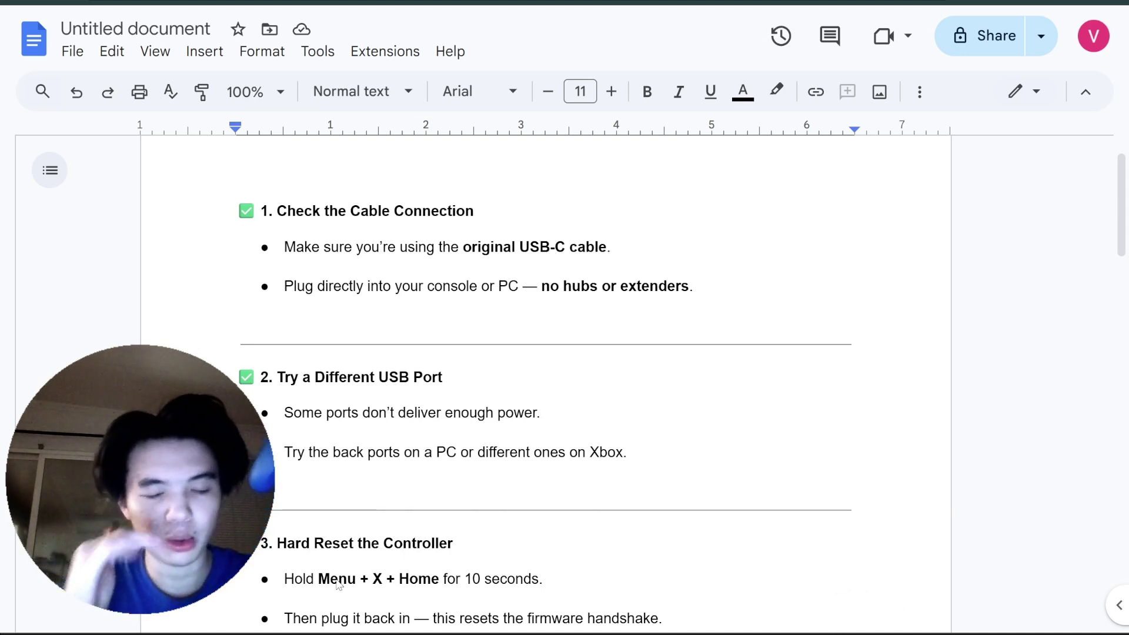
scroll(565, 380, "down", 2)
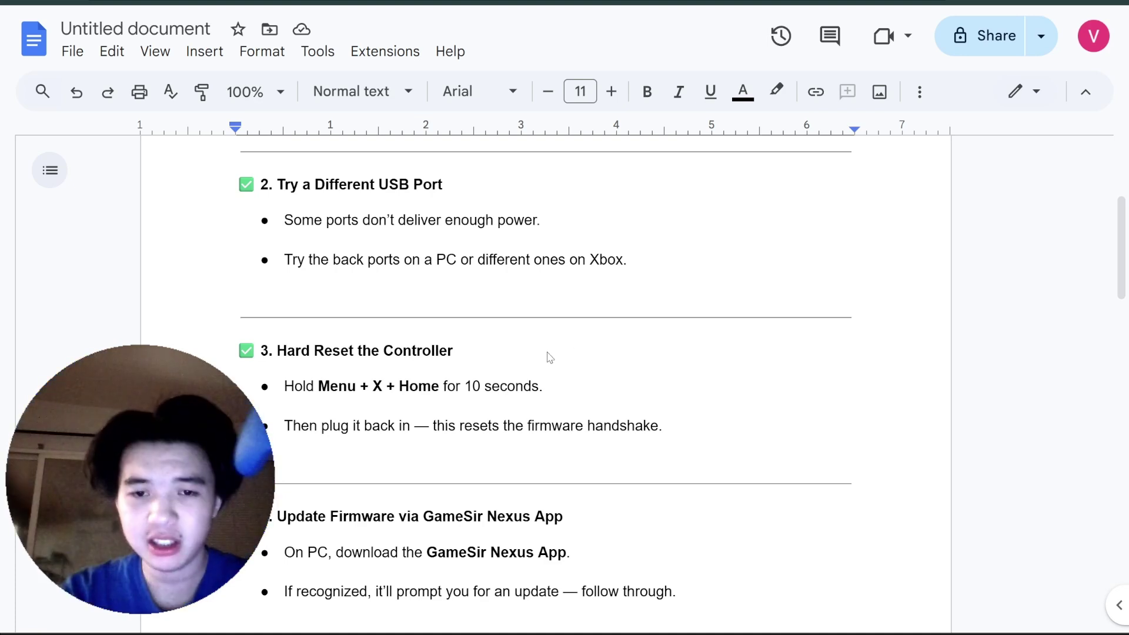
scroll(395, 406, "down", 1)
scroll(395, 406, "down", 1)
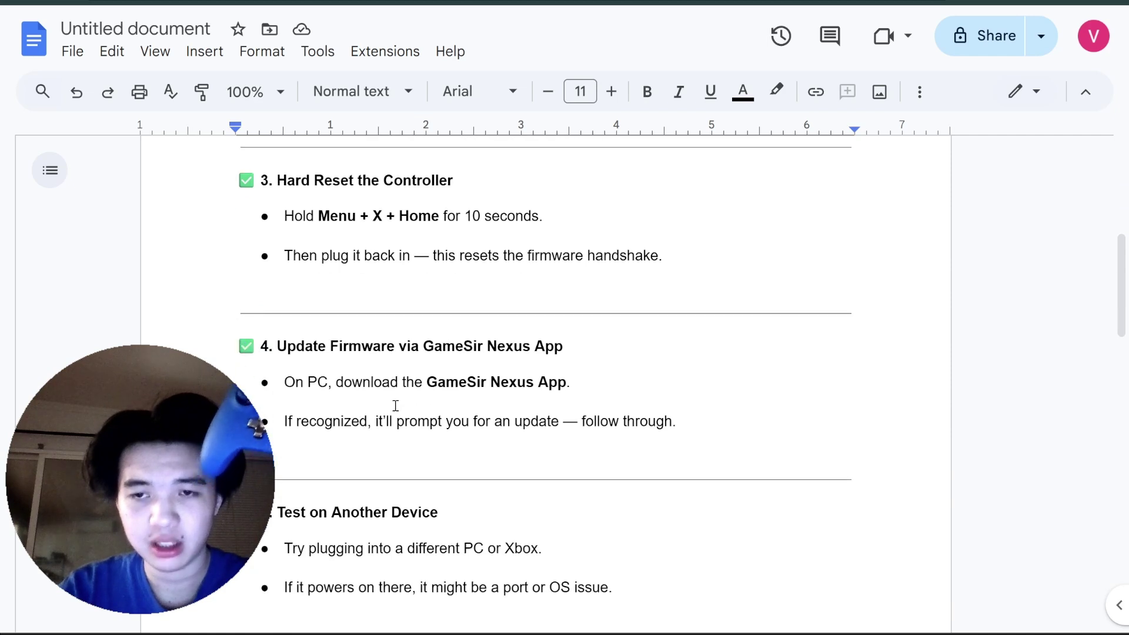
scroll(396, 406, "down", 1)
scroll(395, 407, "down", 1)
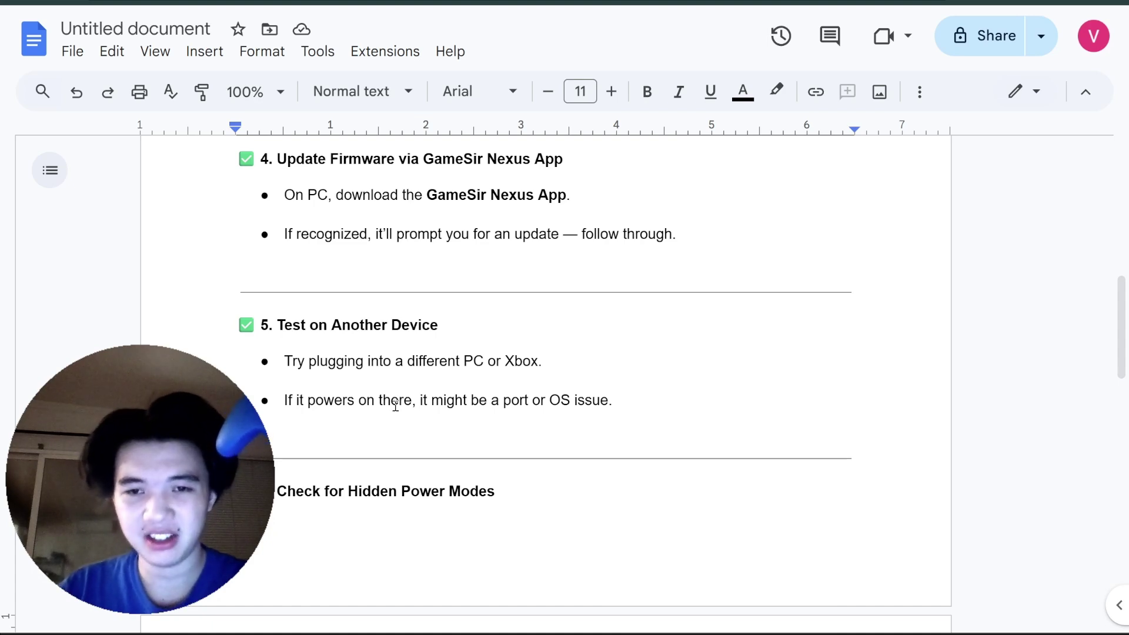
scroll(395, 405, "down", 1)
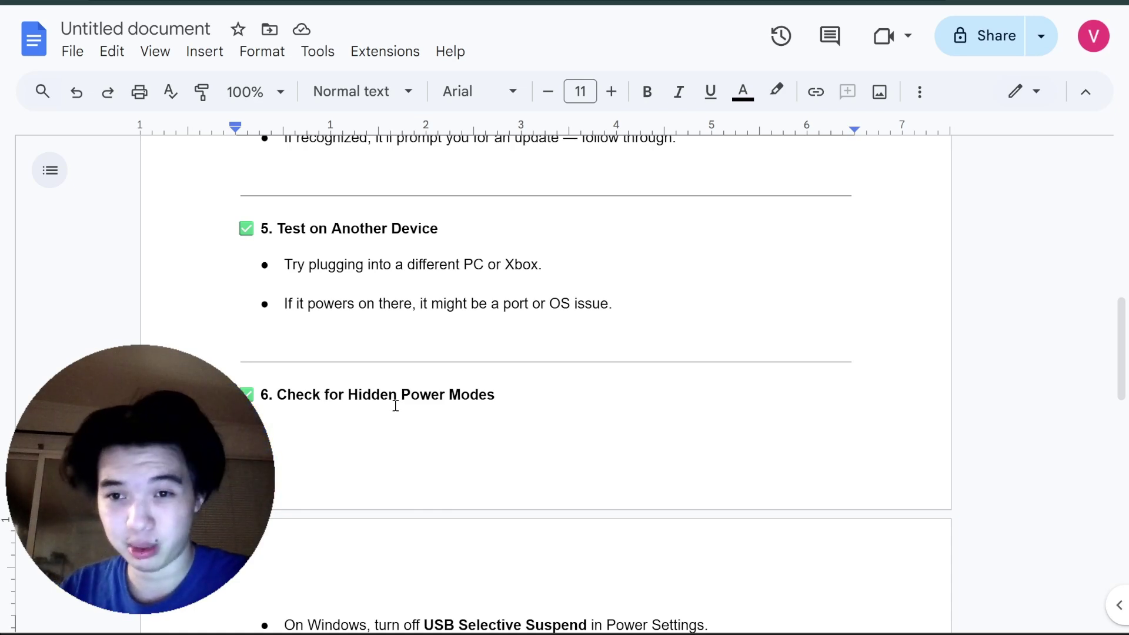
scroll(395, 406, "down", 2)
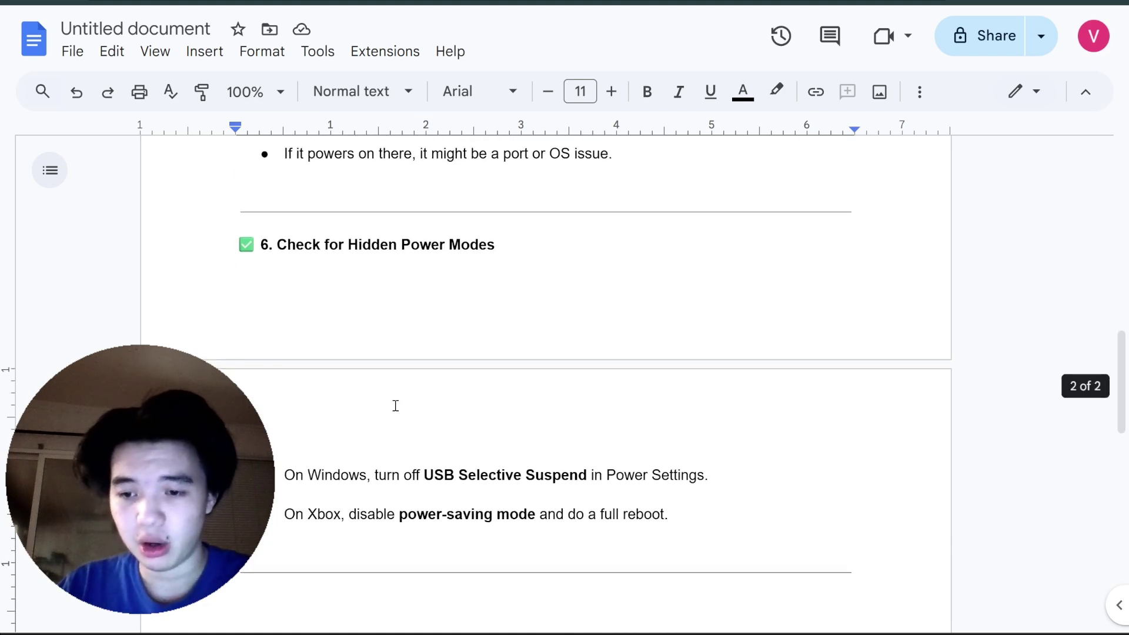
scroll(395, 406, "down", 2)
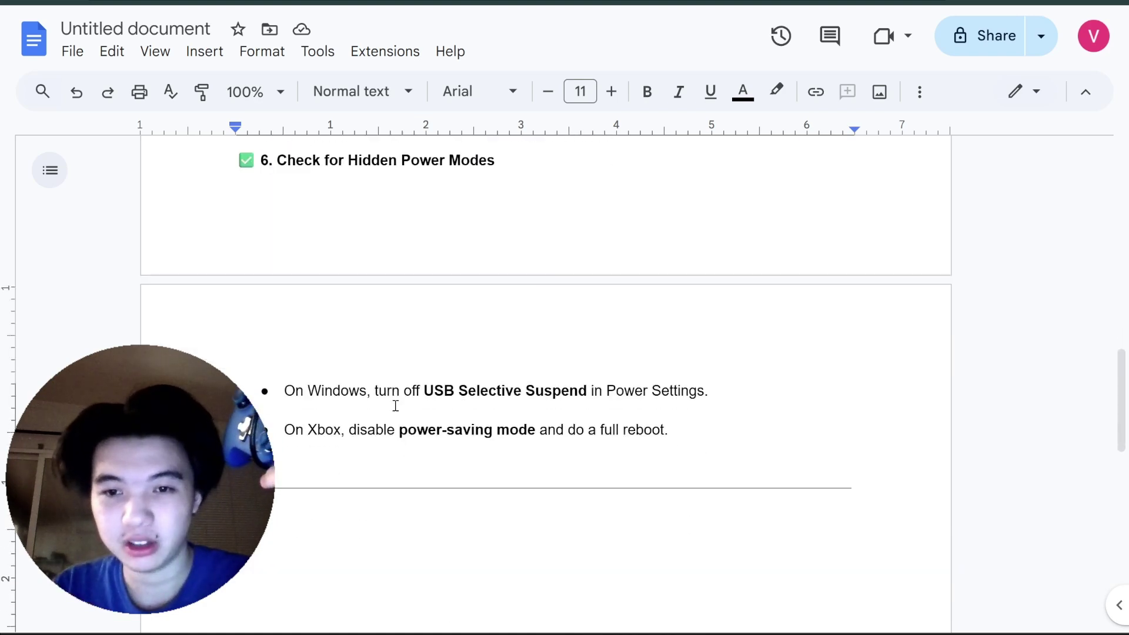